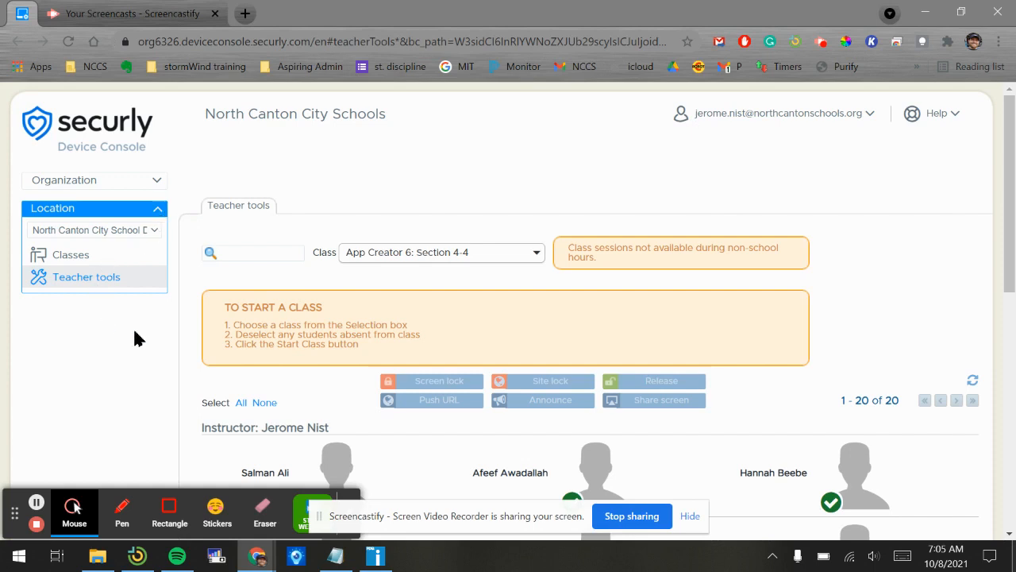
- Look through the classes available for selection in the teacher tools
left_click(420, 256)
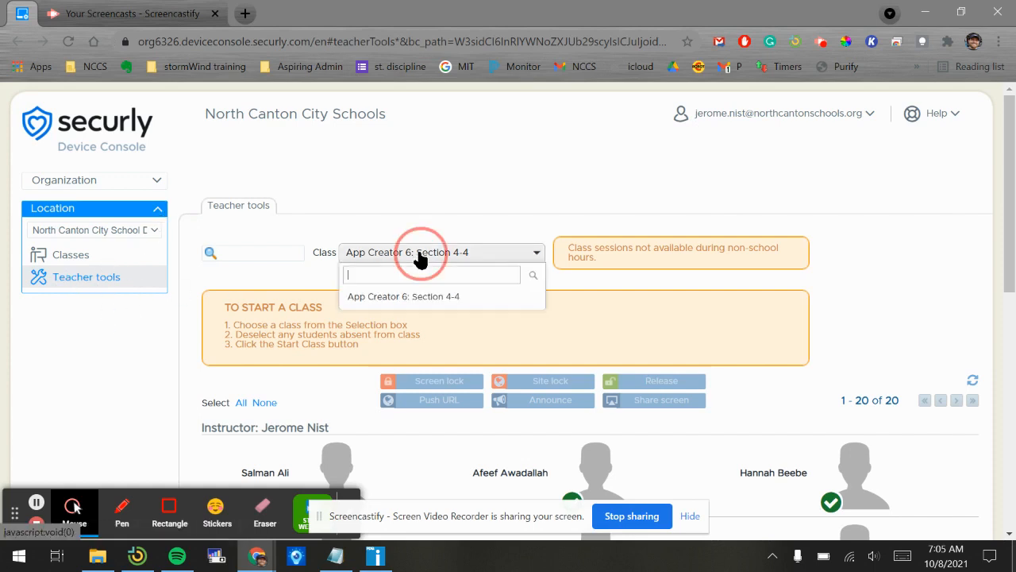
scroll(443, 366, "down", 3)
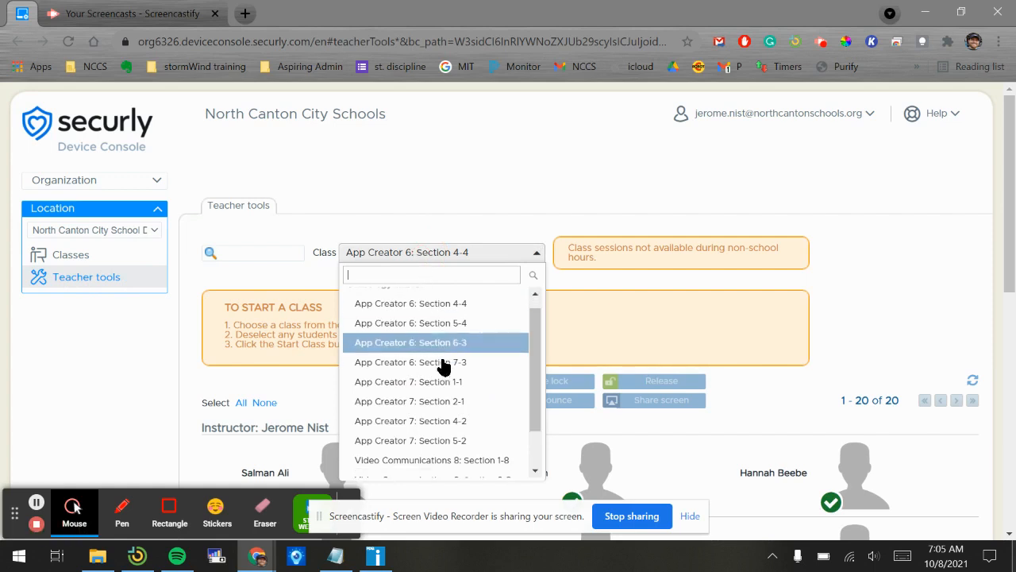
scroll(443, 367, "up", 3)
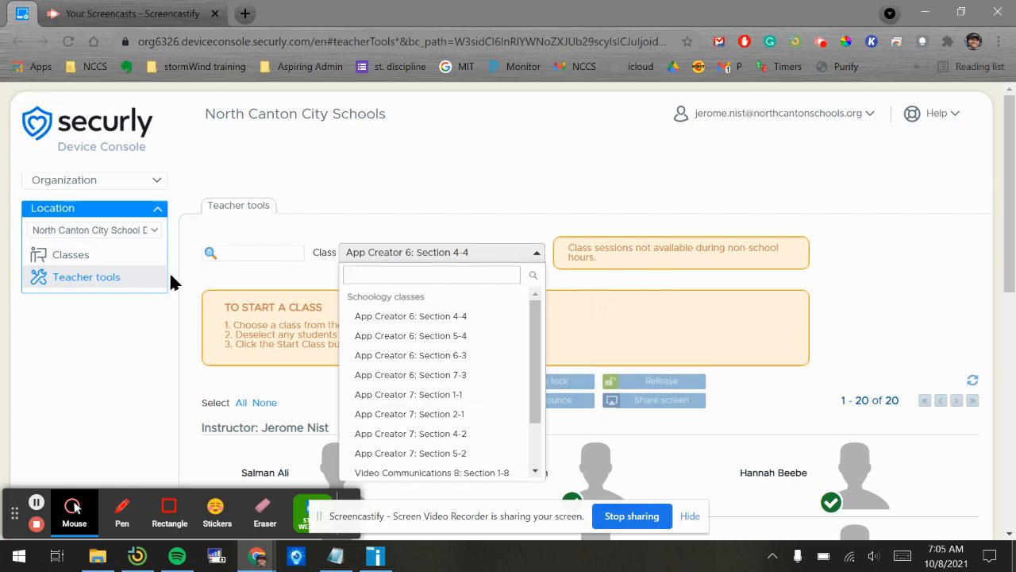
- Create a new manual class named "VT RTI GFROUP !" with the description "Meets on T and TH"
left_click(75, 256)
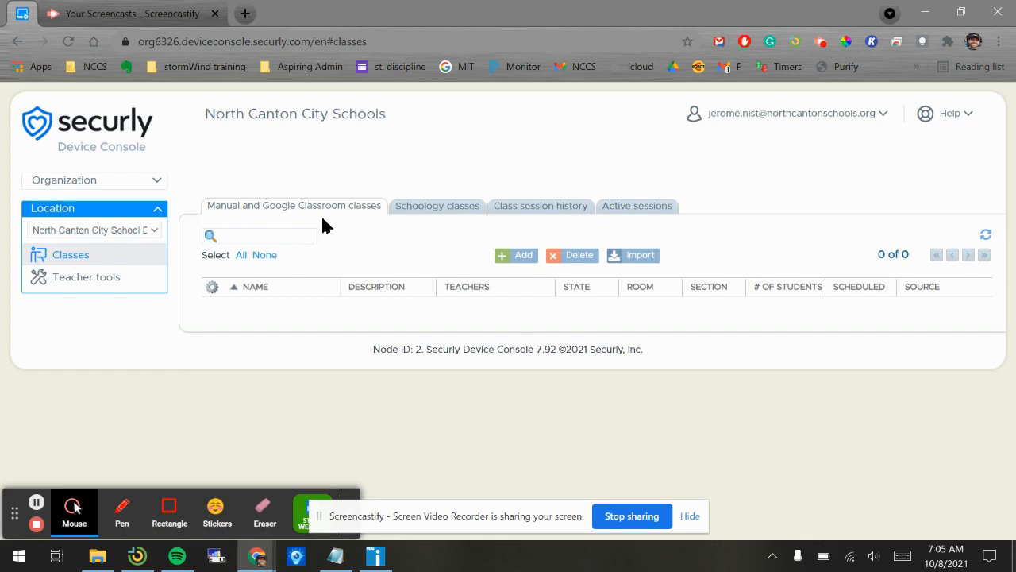
left_click(520, 260)
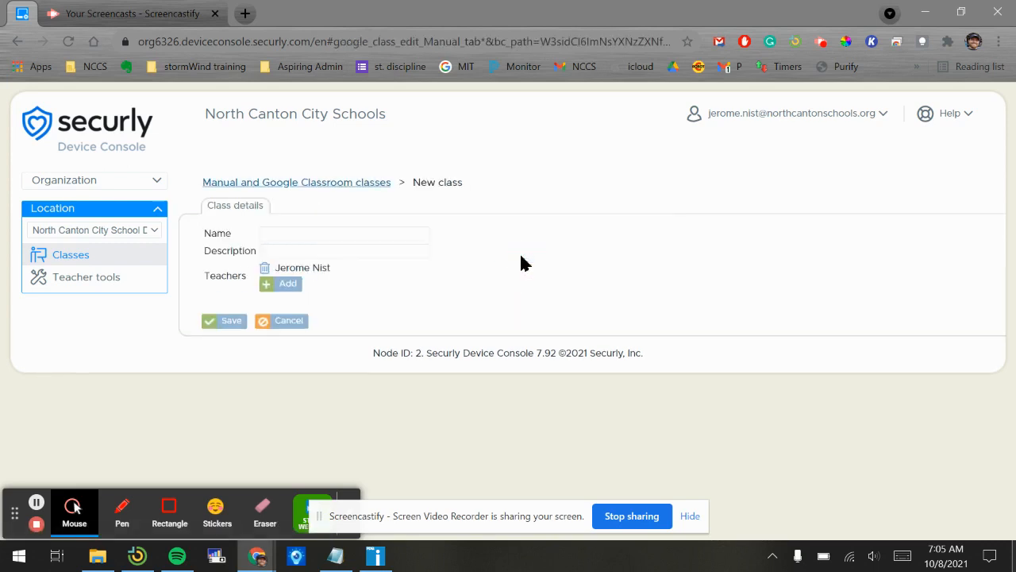
left_click(344, 237)
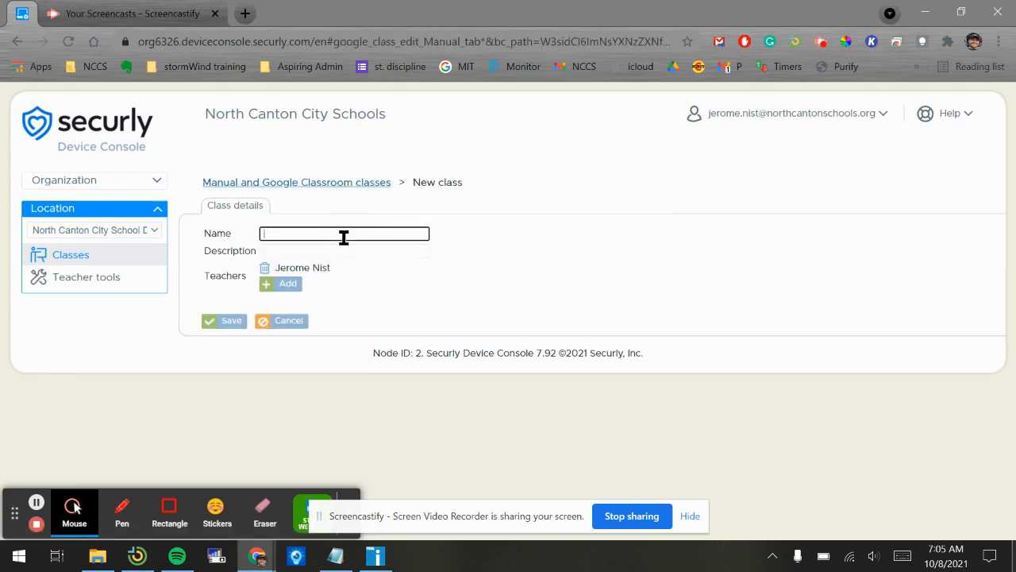
type("VT RTI GFROUP I")
key("Tab")
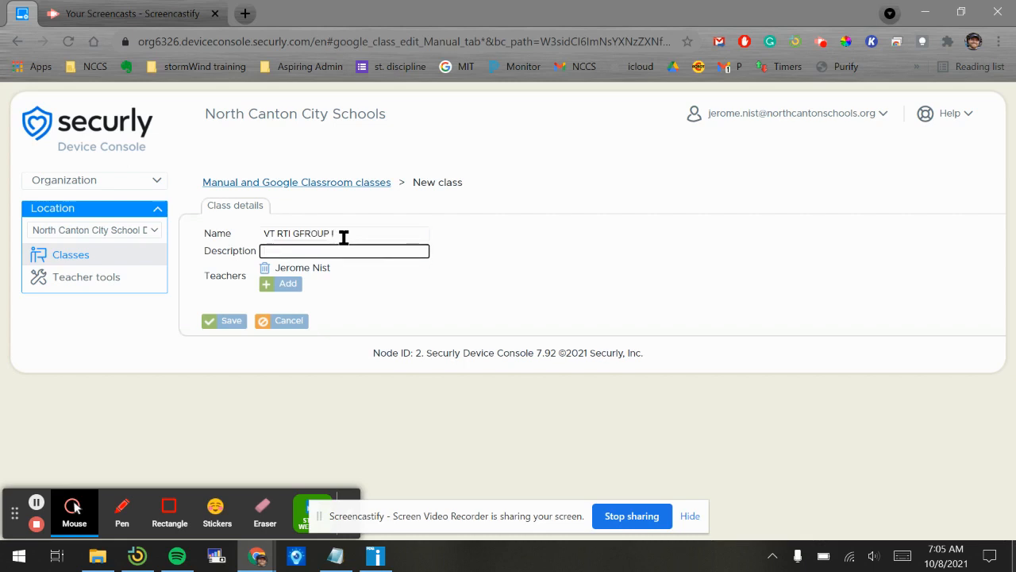
type("Meets on T and TH")
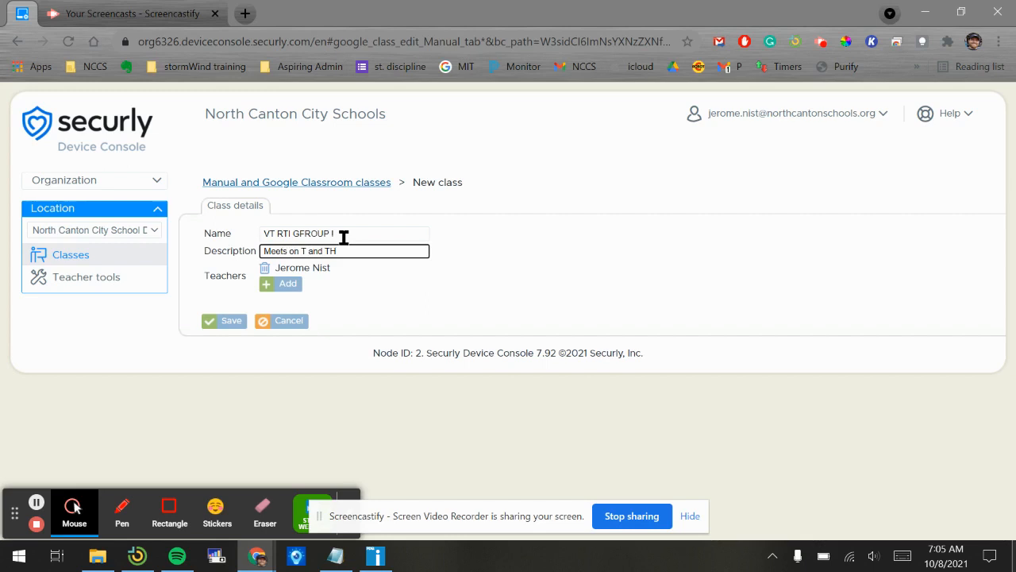
- Find the co-teacher by first name, add them to the class's teachers, and save the new class
left_click(267, 286)
left_click(256, 132)
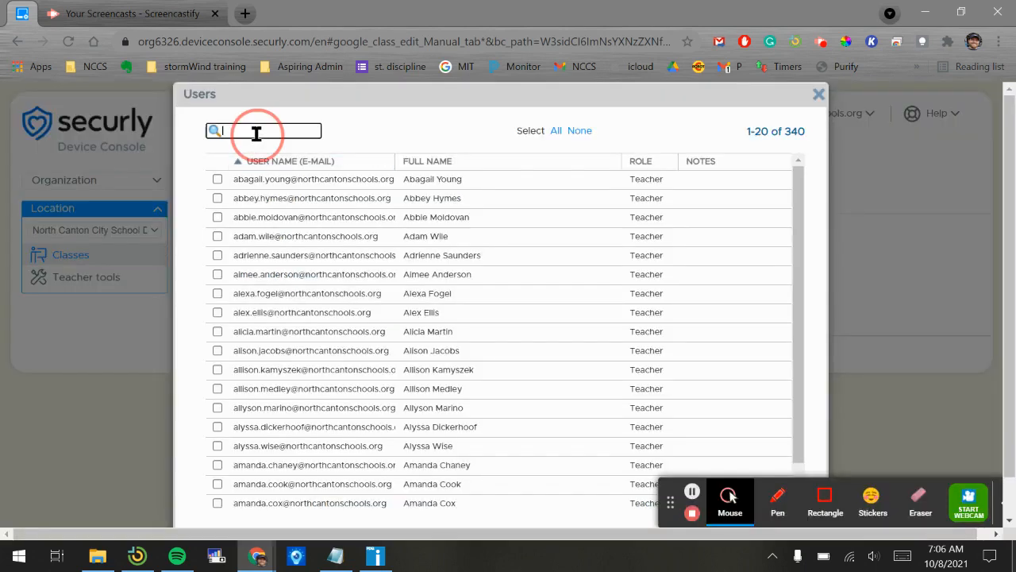
type("dusty")
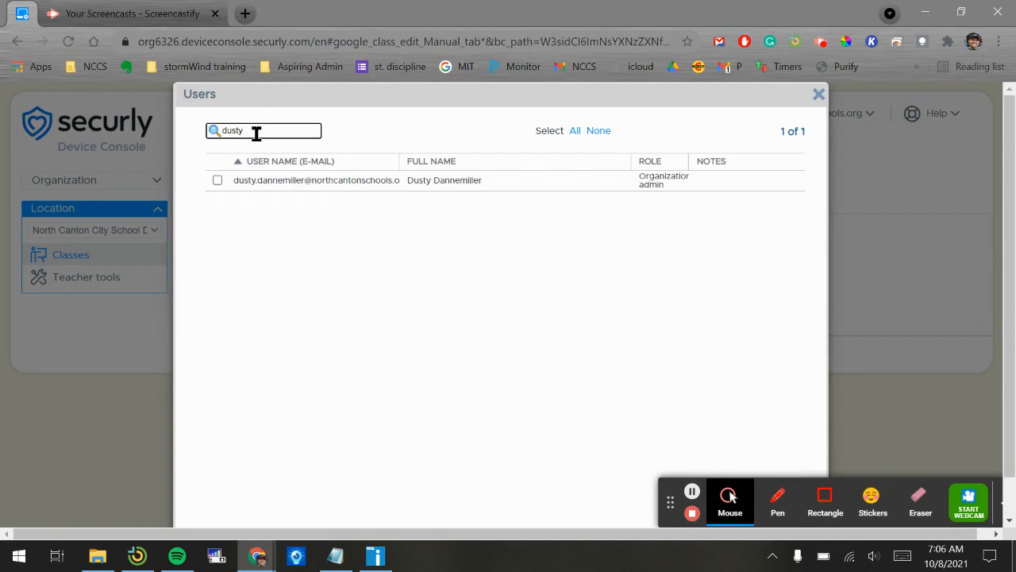
left_click(217, 180)
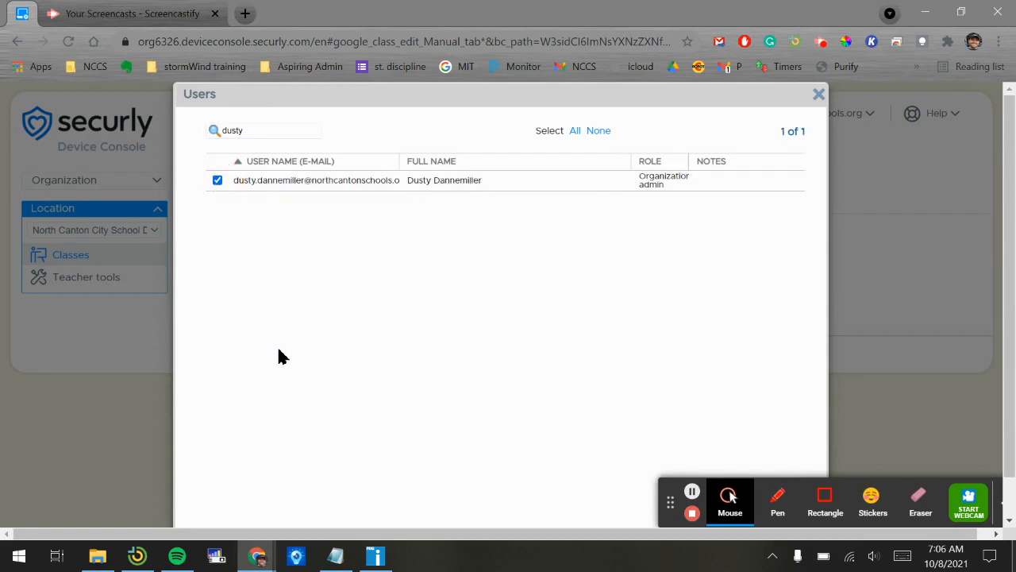
scroll(279, 356, "down", 1)
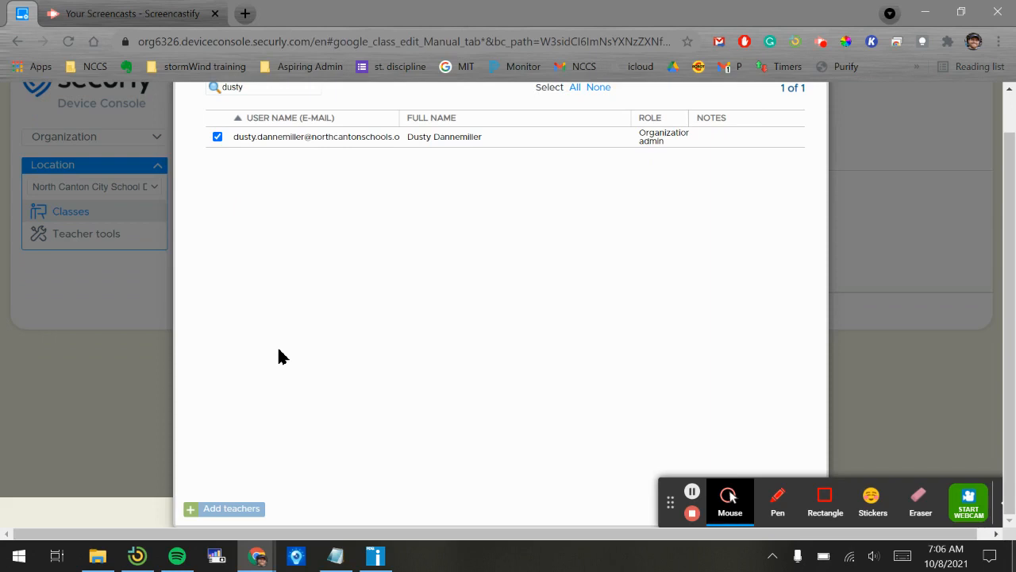
left_click(216, 512)
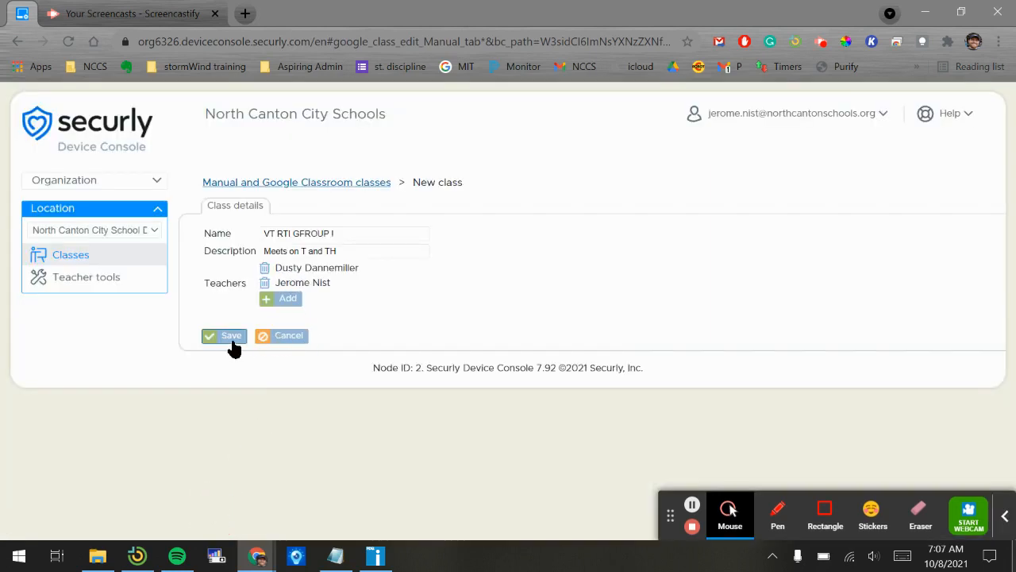
left_click(234, 340)
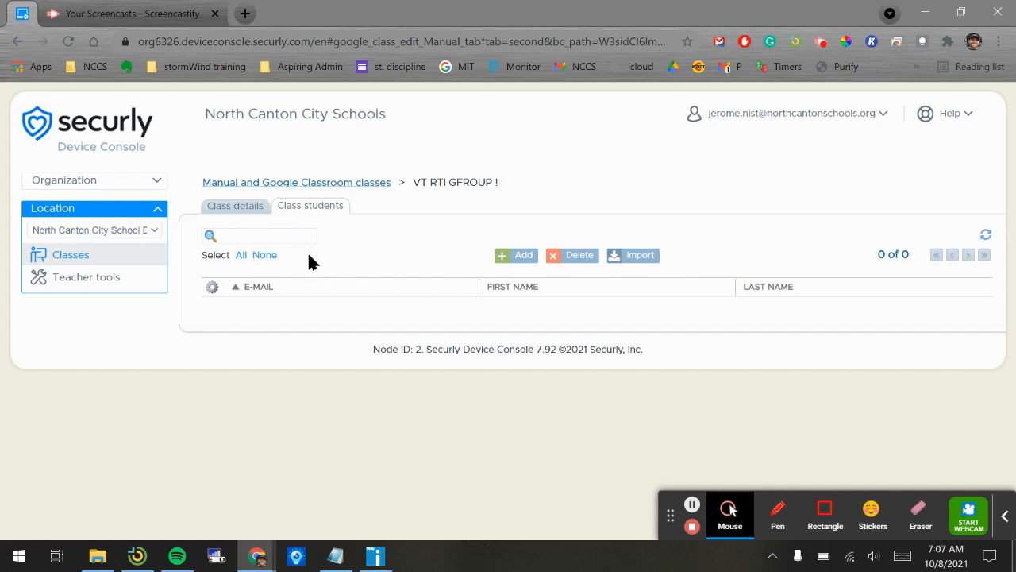
- Start adding students from the Google Directory and select Test Student-0 by searching for the student's number
left_click(513, 261)
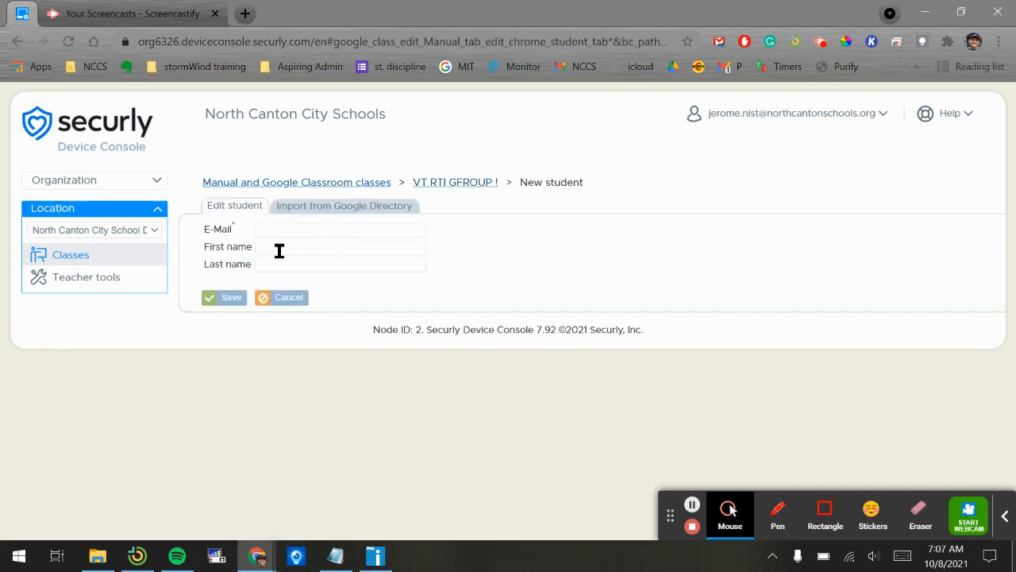
left_click(332, 215)
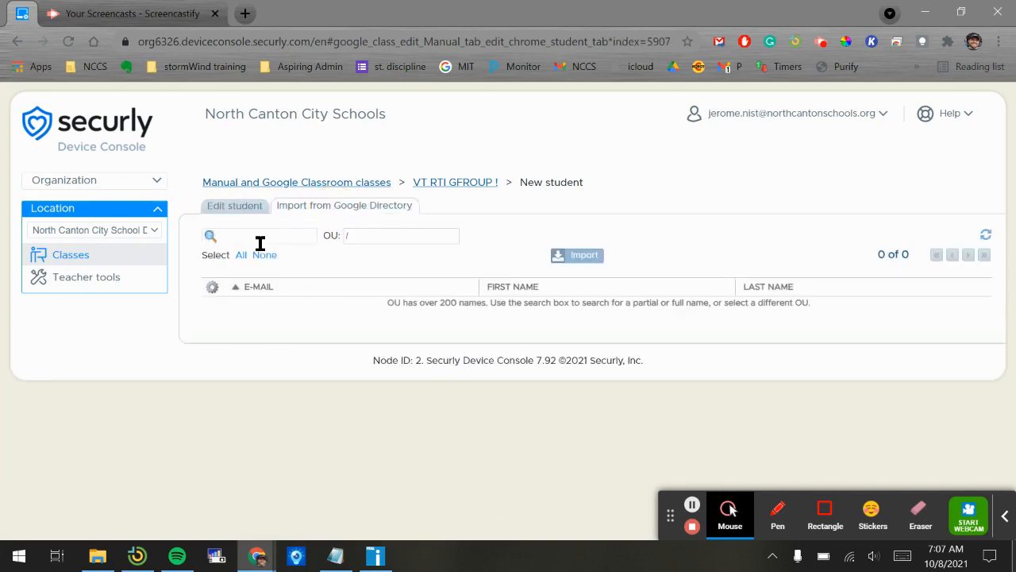
left_click(260, 243)
type("000000")
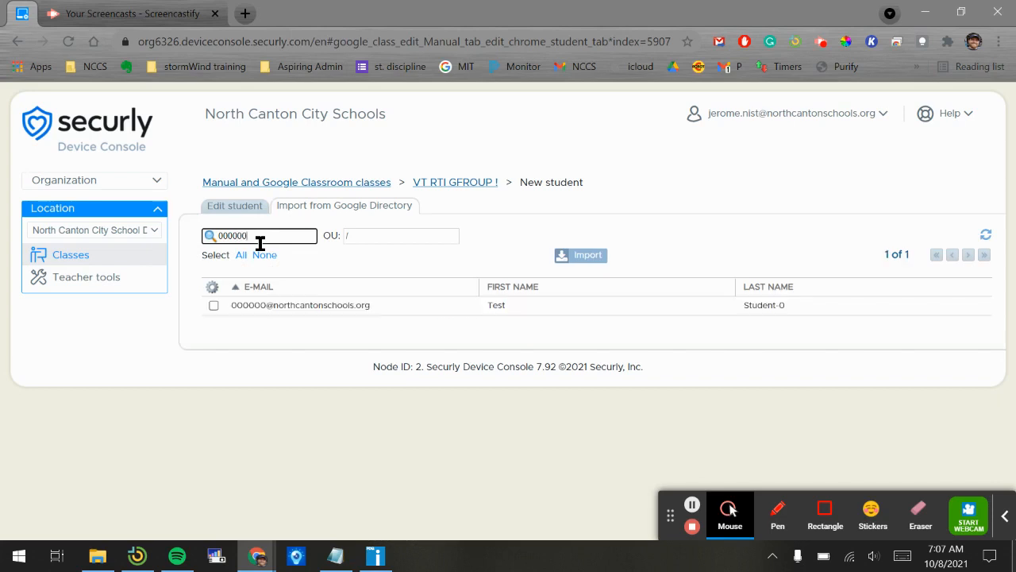
left_click(213, 306)
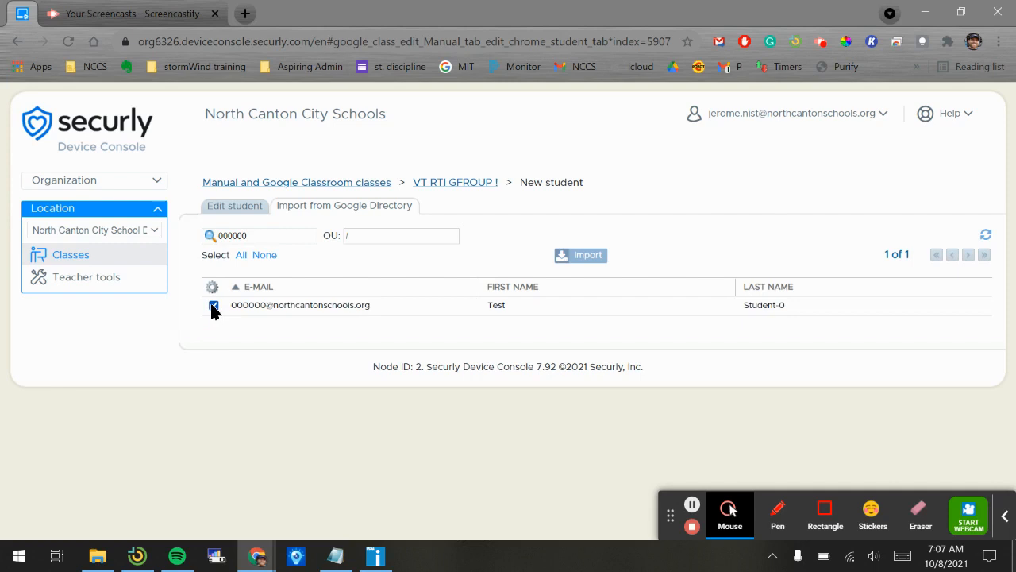
- Search the directory for Test Student-1 and Test Student-2 by number and select both for import
left_click(272, 238)
key("BackSpace")
type("1")
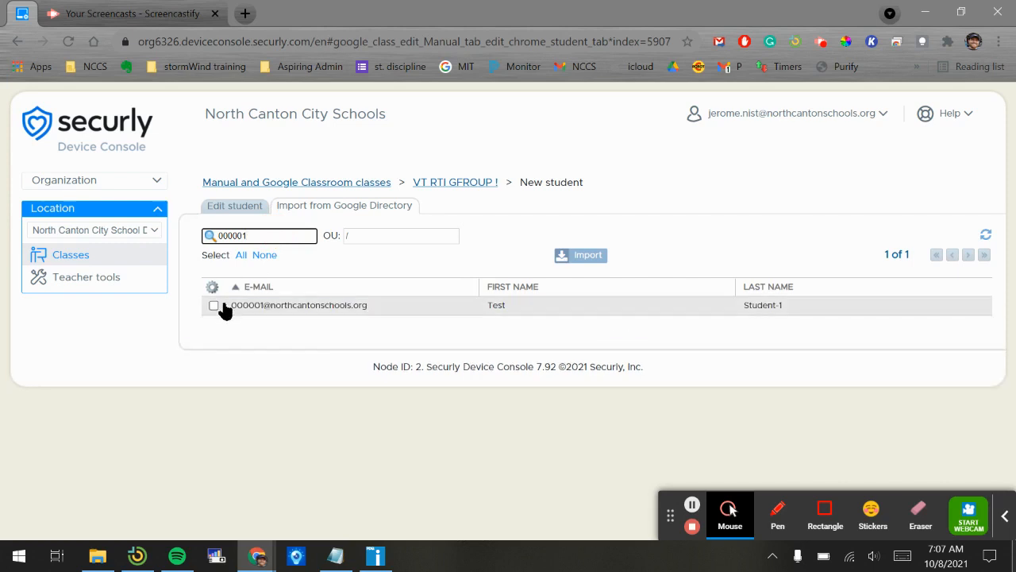
left_click(214, 306)
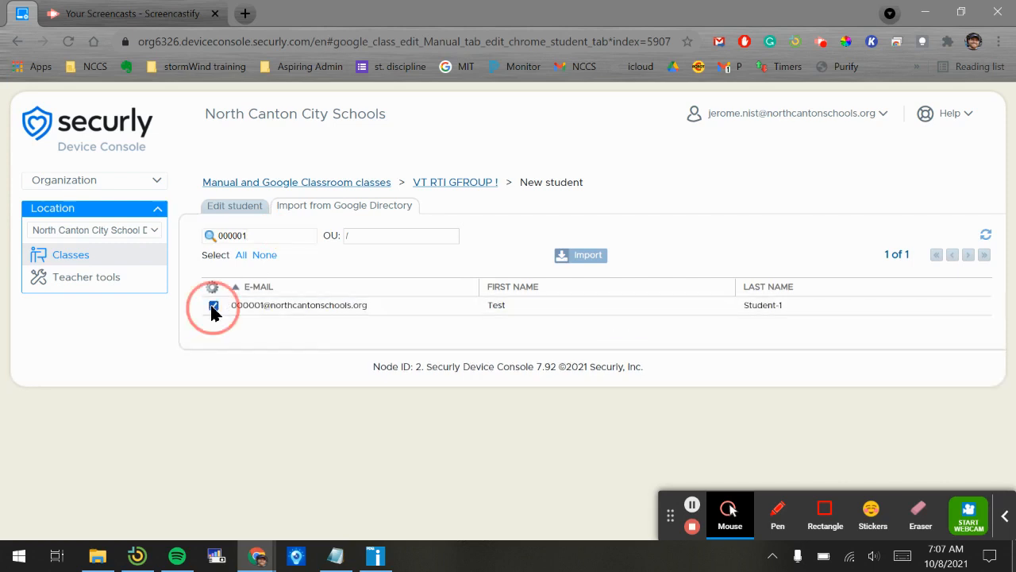
left_click(295, 235)
key("BackSpace")
type("2")
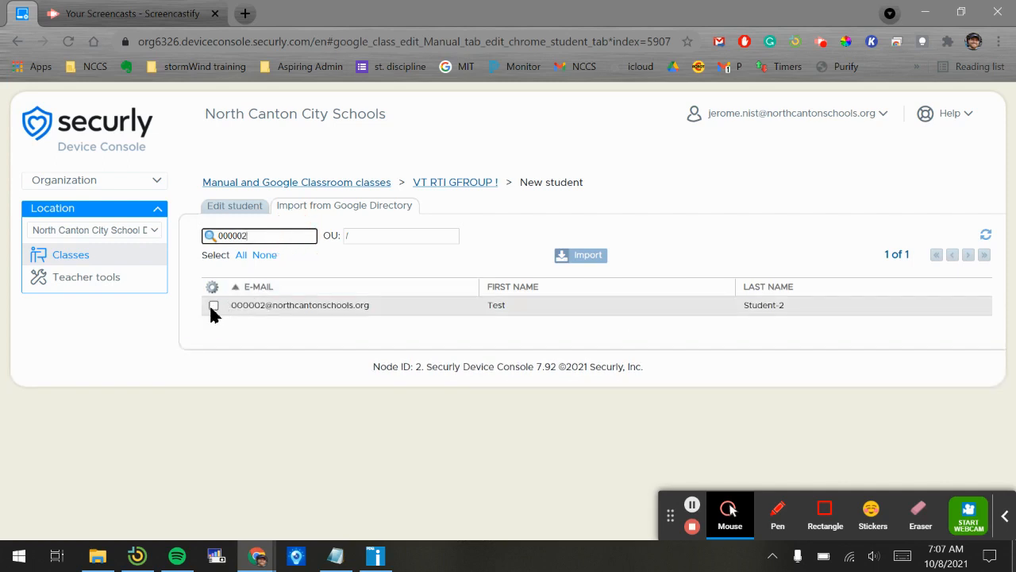
left_click(212, 309)
- Change the last digit of the directory search to 0 and import the selected test students into the class
left_click(262, 238)
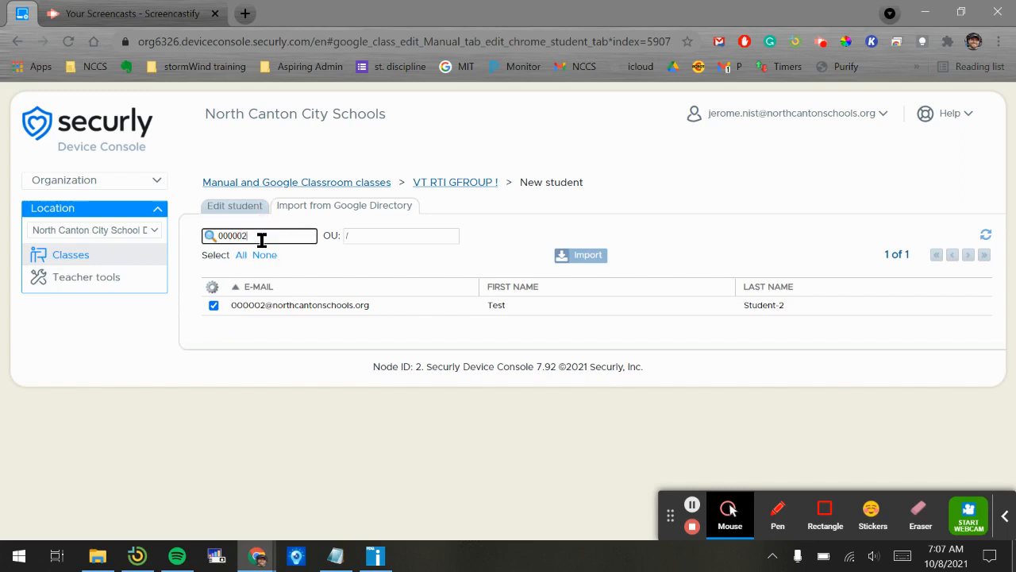
key("BackSpace")
type("0")
key("Return")
left_click(580, 254)
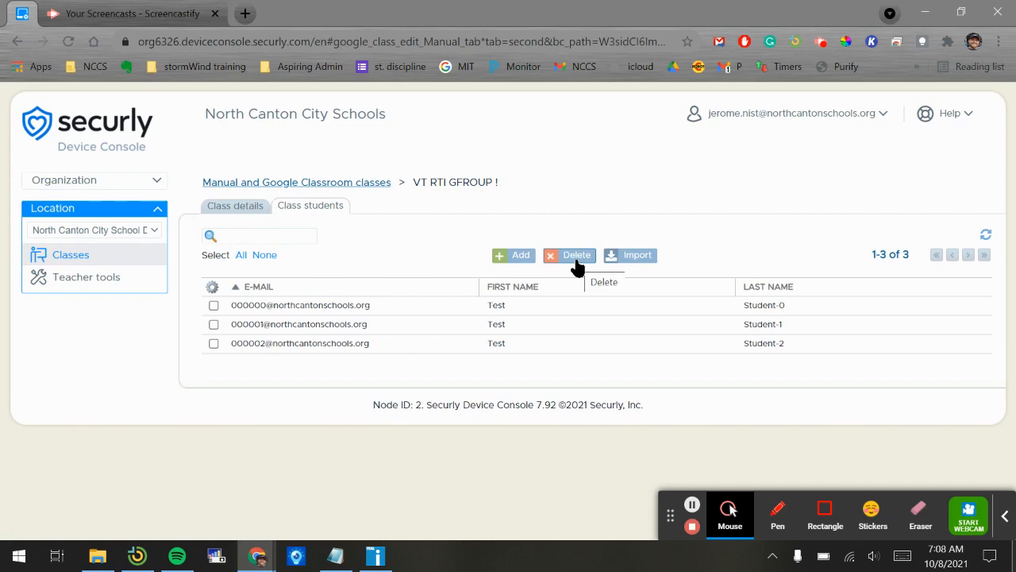
- In the class details, enable automatic class start on schedule for Tuesday and Thursday
left_click(237, 208)
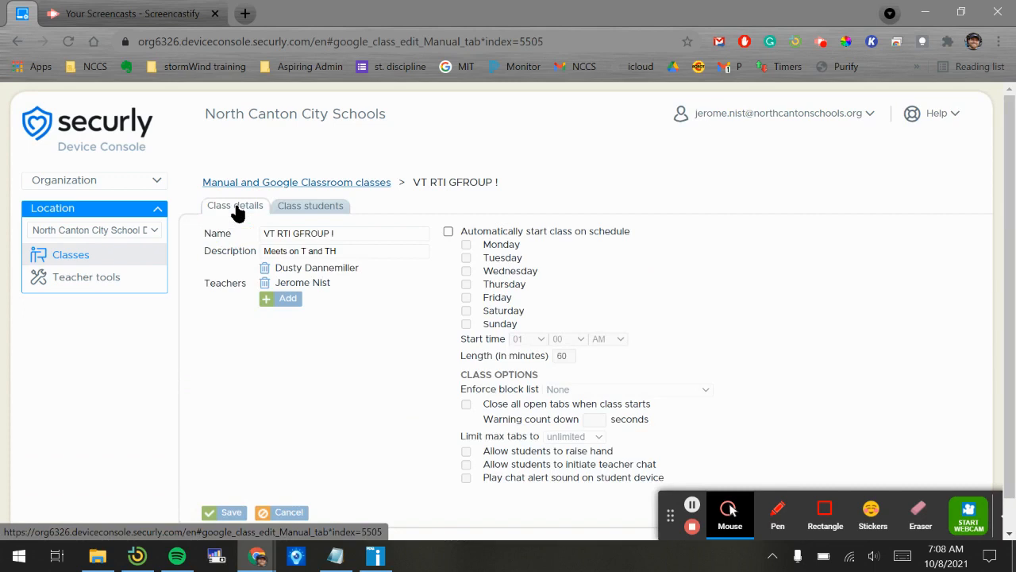
left_click(447, 231)
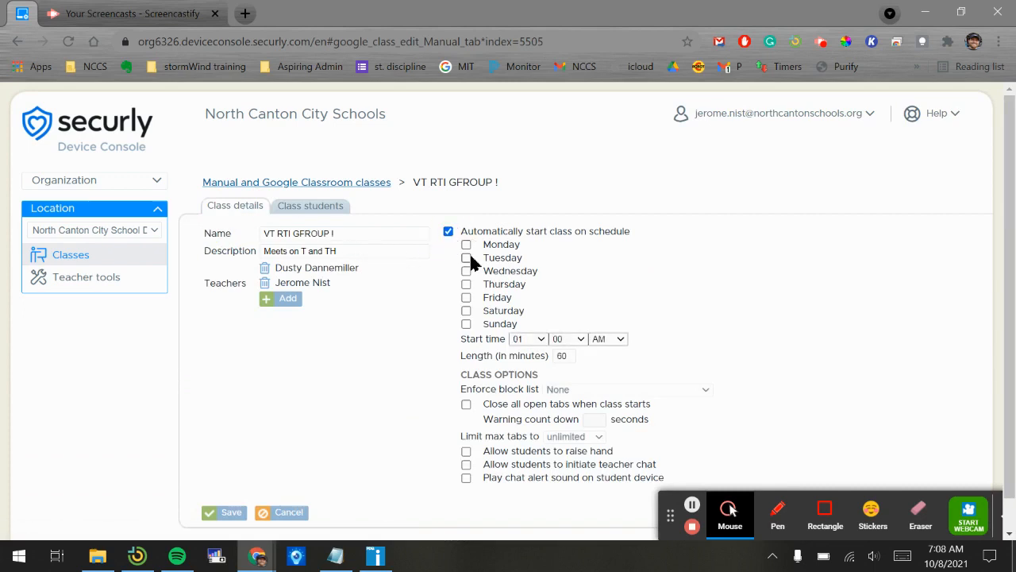
left_click(466, 258)
left_click(469, 290)
- Set the scheduled class to start at 01:00 PM with a length of 25 minutes
left_click(616, 339)
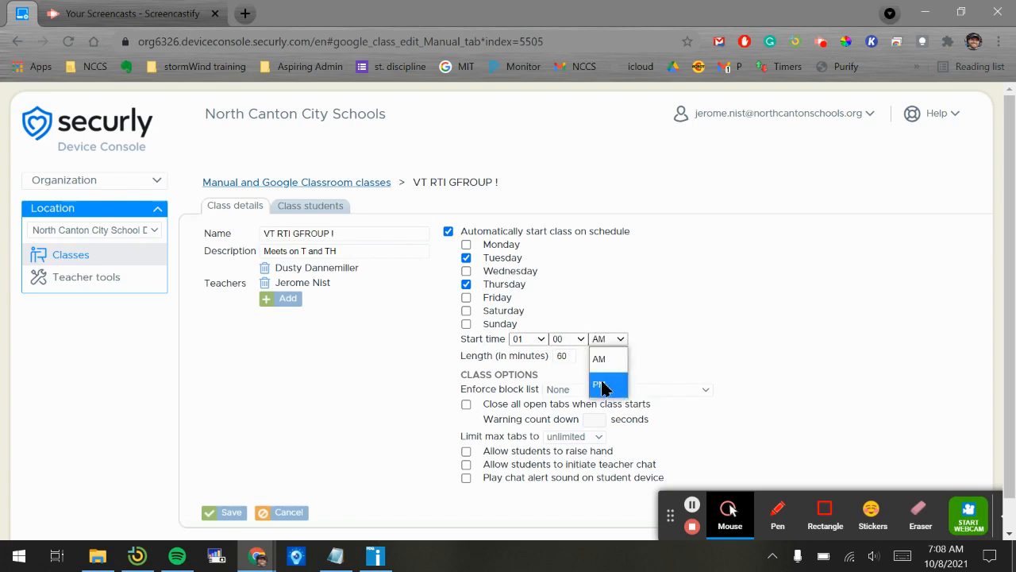
left_click(603, 387)
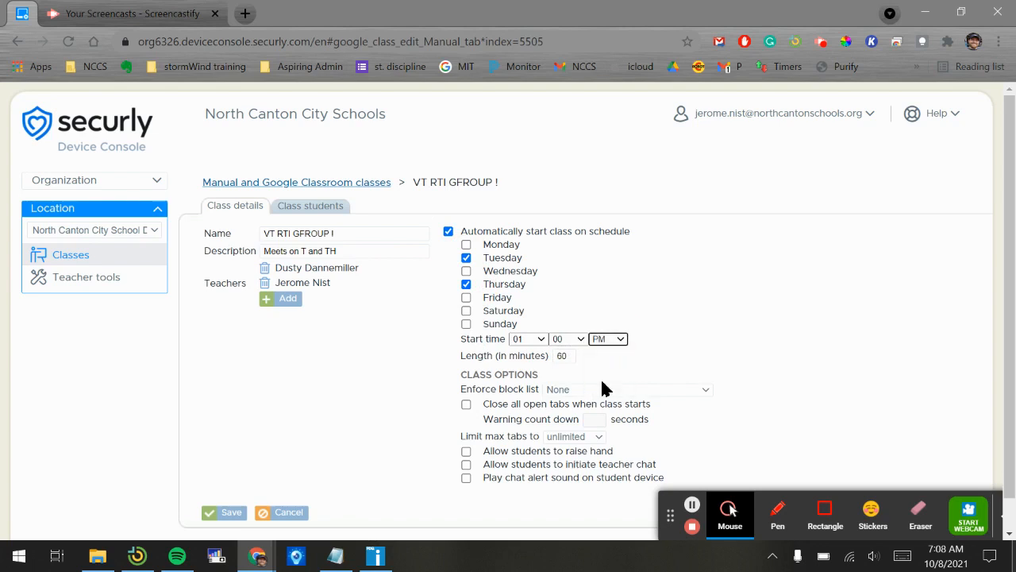
left_click(567, 352)
key("BackSpace")
key("BackSpace")
type("20")
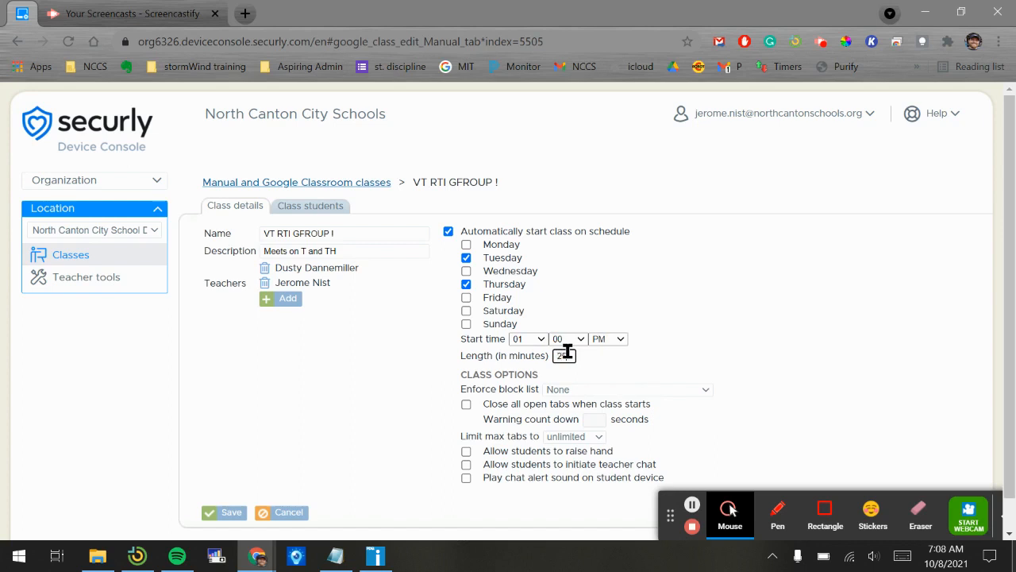
- Check the choices for the enforced block list and the maximum tab limit, keeping None and unlimited
left_click(568, 390)
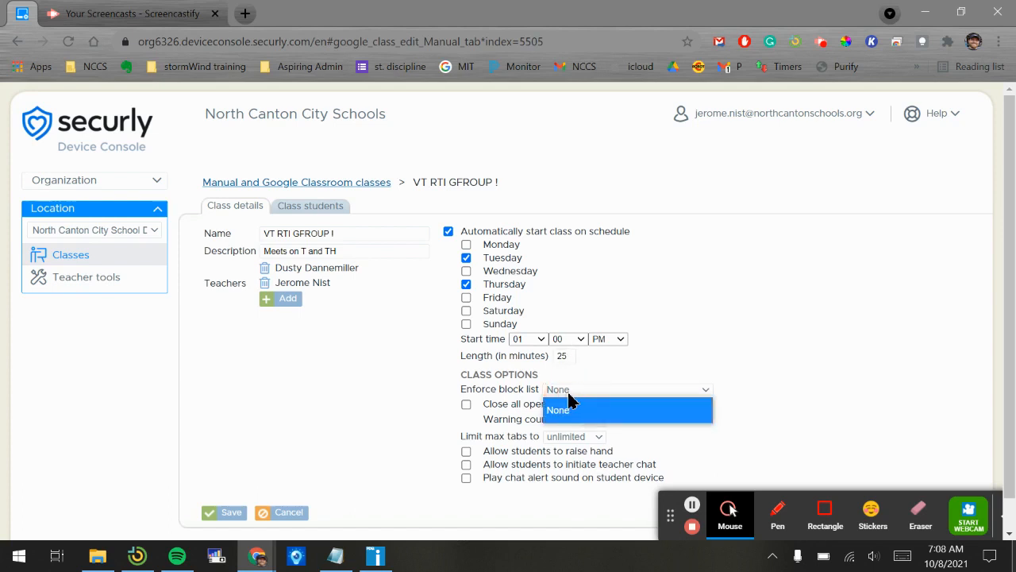
left_click(568, 403)
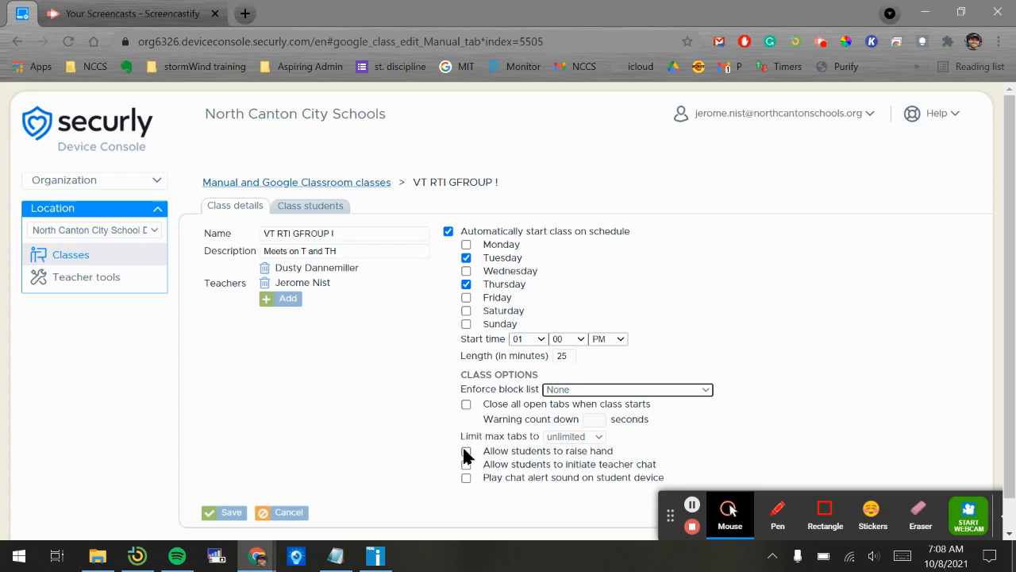
left_click(573, 437)
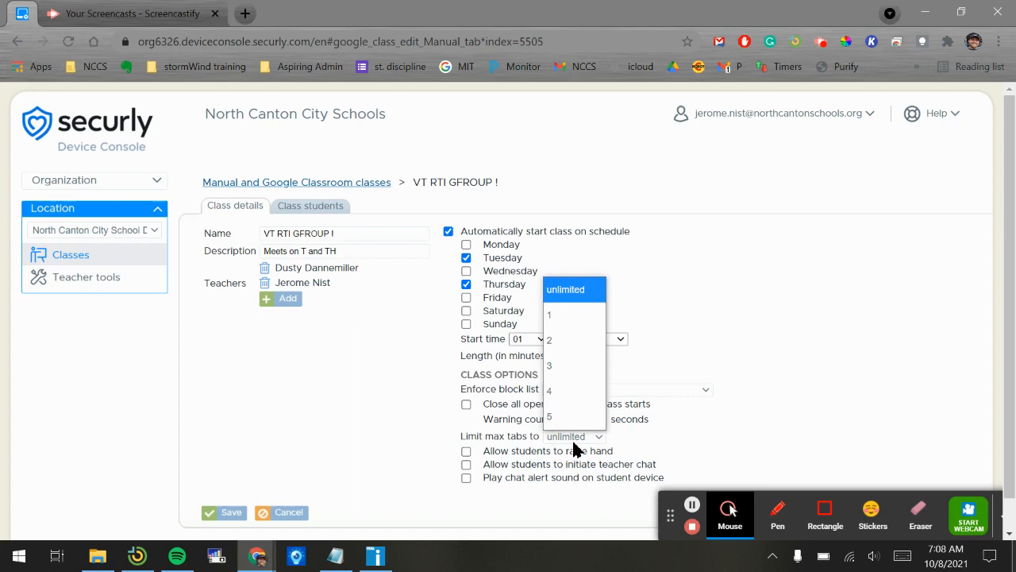
left_click(433, 452)
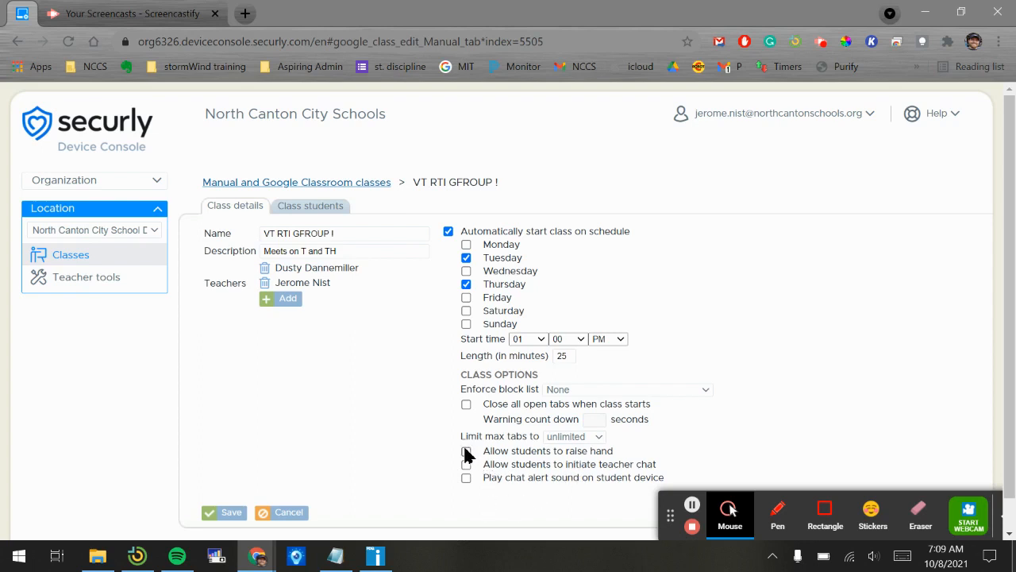
- Allow students to raise hand and initiate teacher chat, enable the chat alert sound on student devices, and save the class
left_click(466, 451)
left_click(466, 465)
left_click(465, 477)
left_click(222, 513)
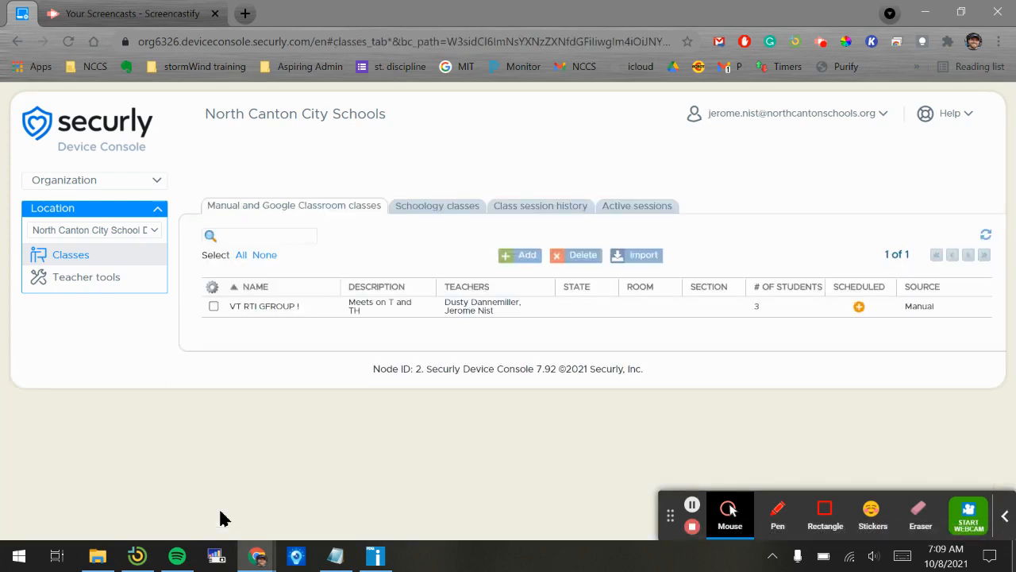
- Choose the VT RTI GFROUP ! class in the teacher tools and deselect Test Student-0 as absent
left_click(91, 281)
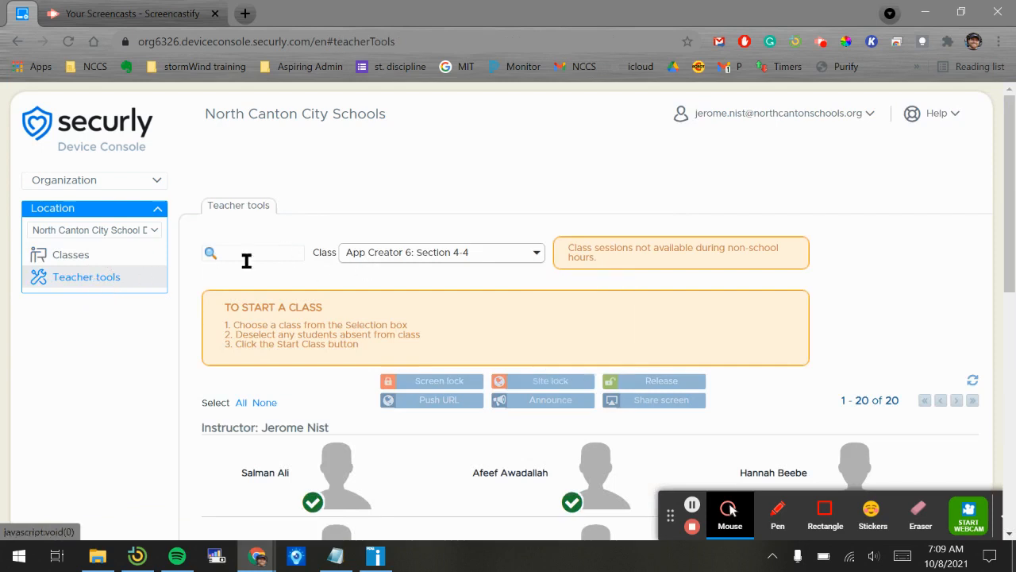
left_click(396, 262)
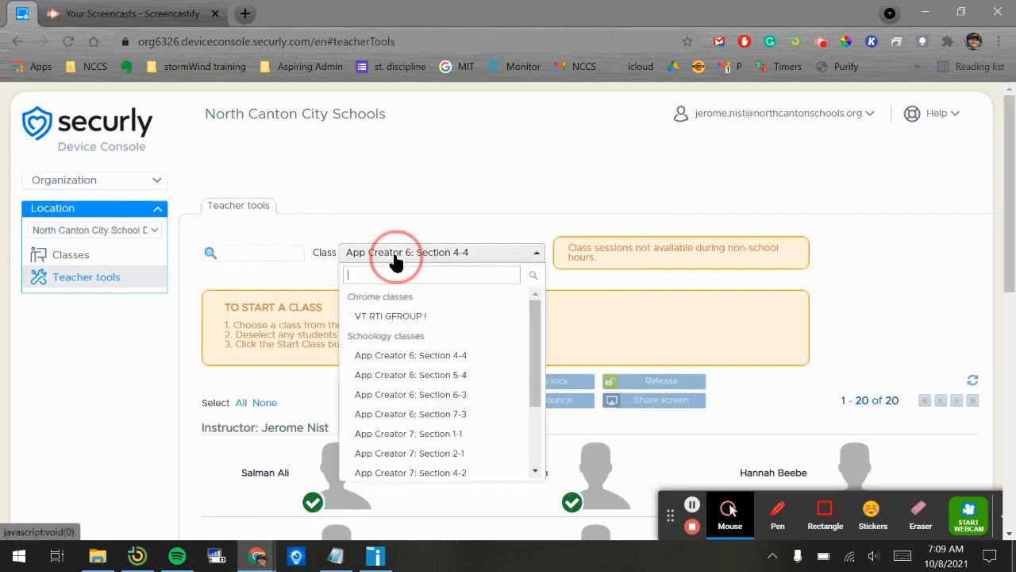
left_click(395, 318)
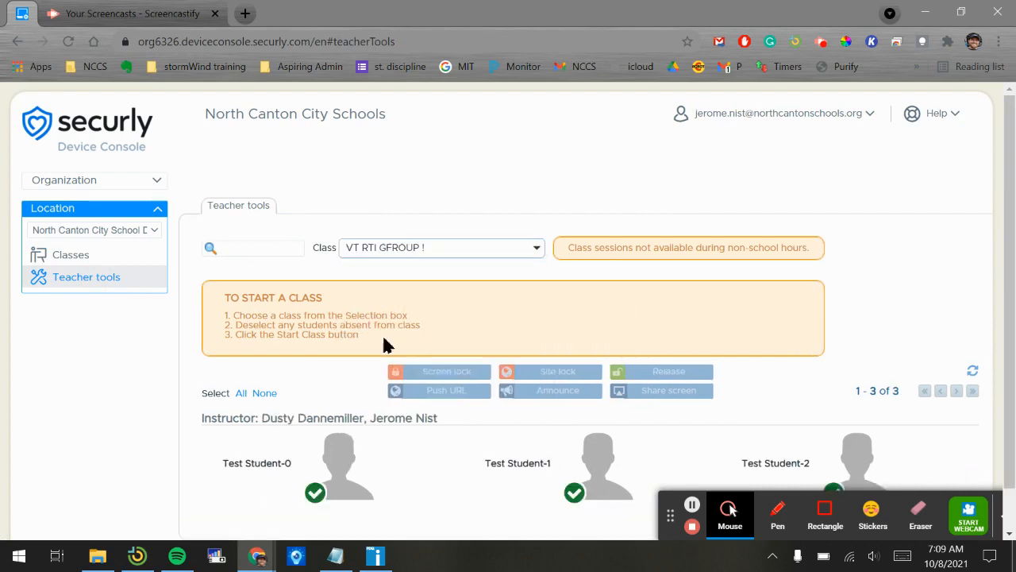
scroll(302, 391, "down", 1)
scroll(302, 392, "down", 1)
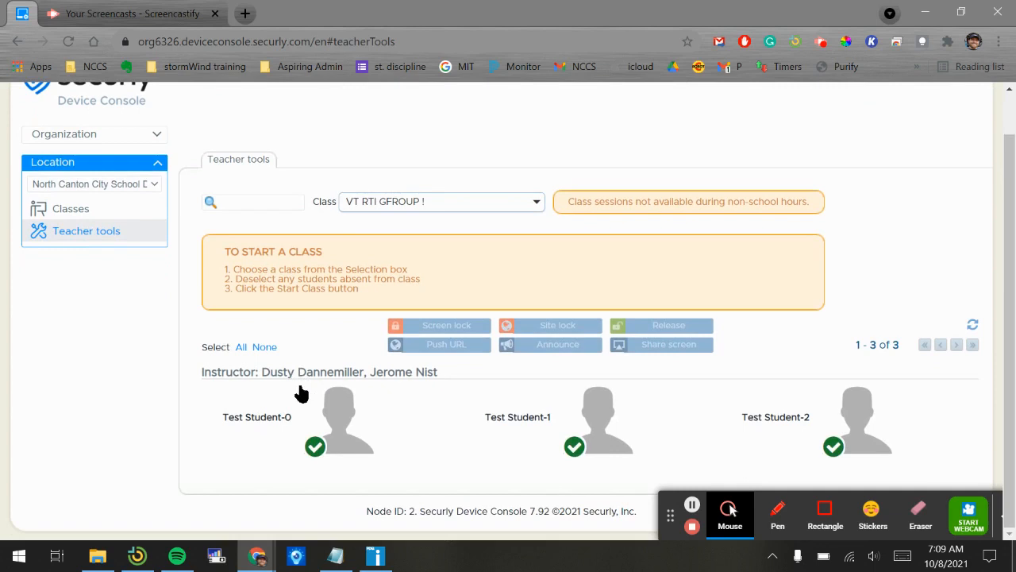
left_click(315, 447)
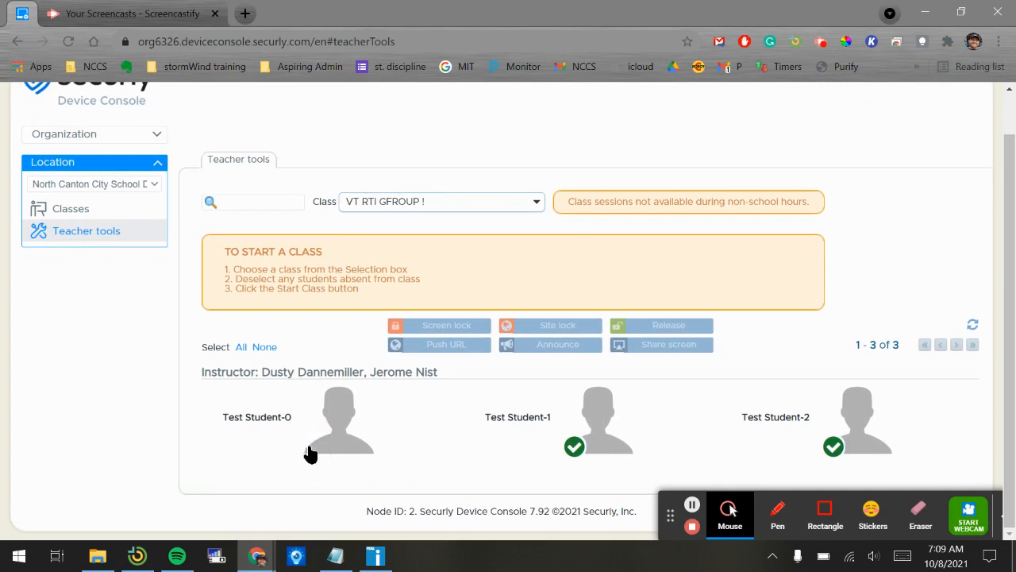